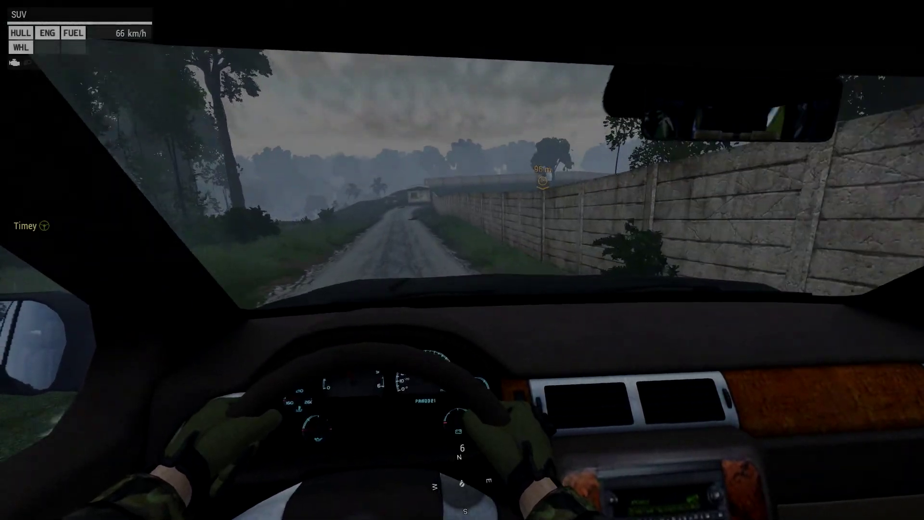
Play-test the mission by approaching the walled compound, reaching the survivor inside and checking the Base 3 location on the map.
key("s")
scroll(463, 260, "down", 1)
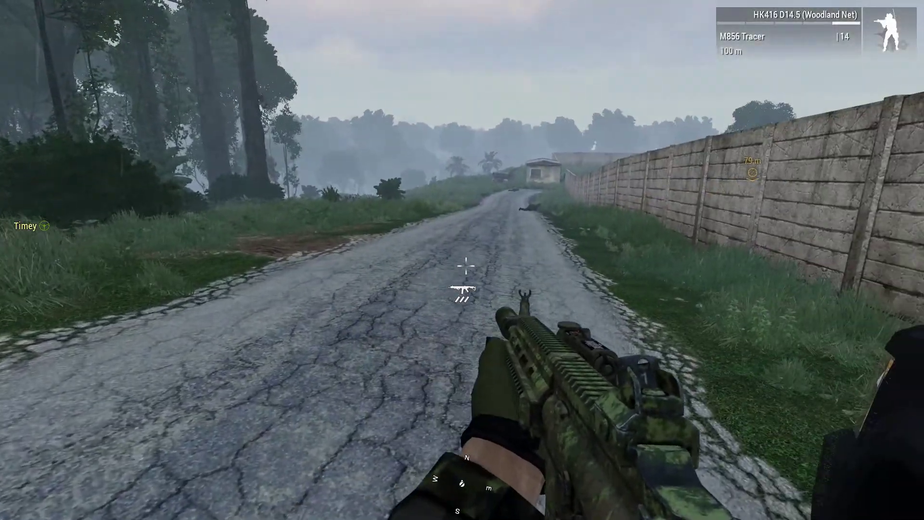
key("w")
key("KP_Add")
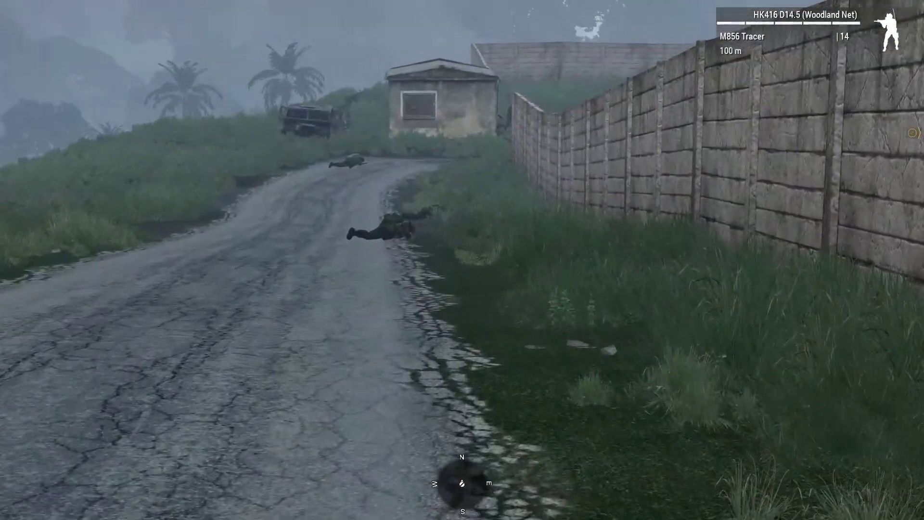
key("w")
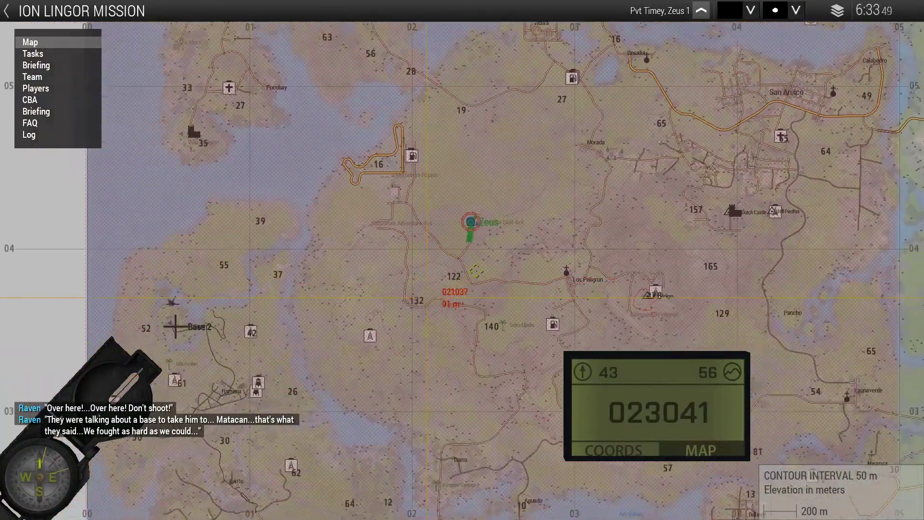
left_click(476, 353)
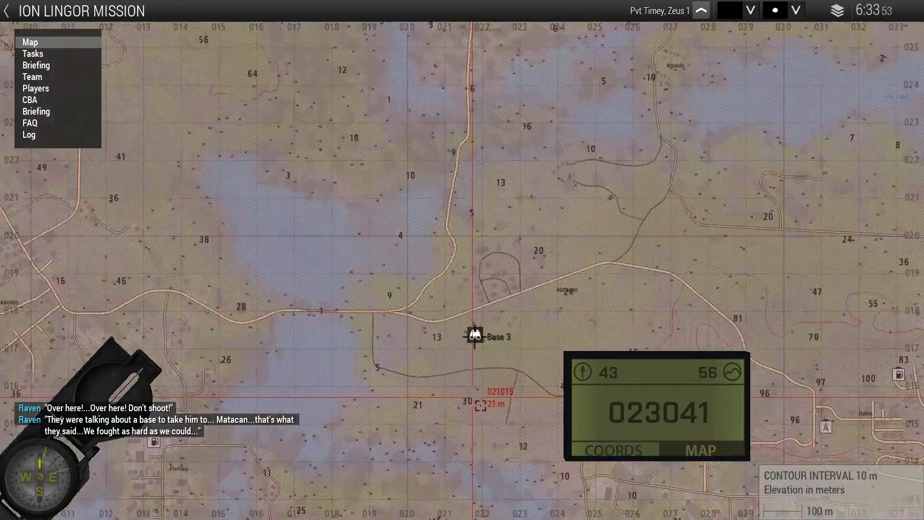
key("m")
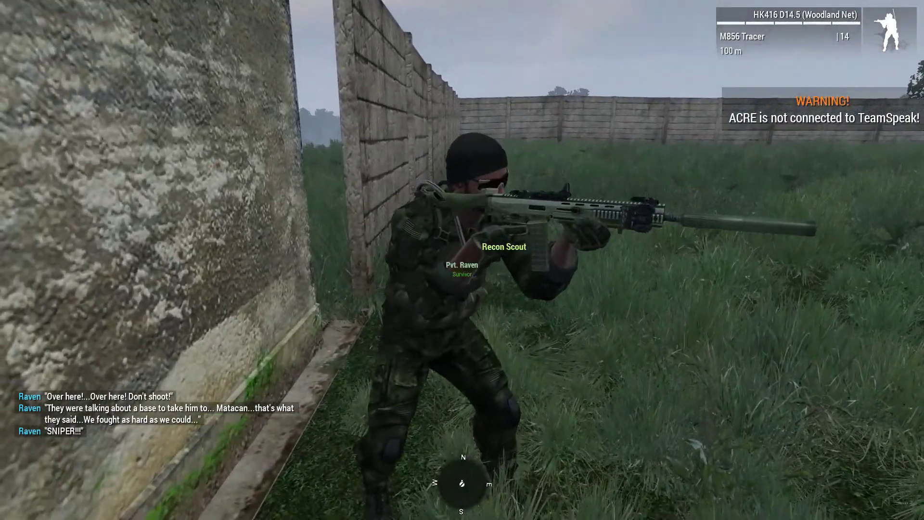
key("s")
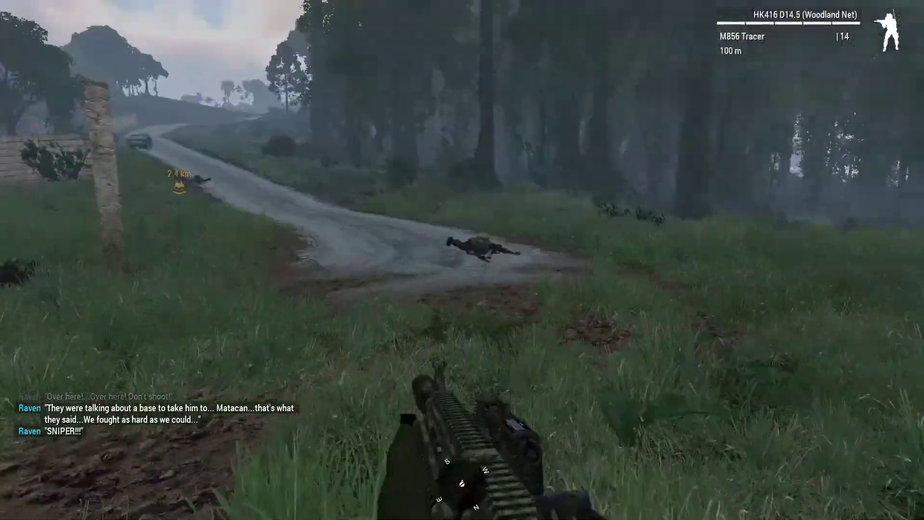
key("w")
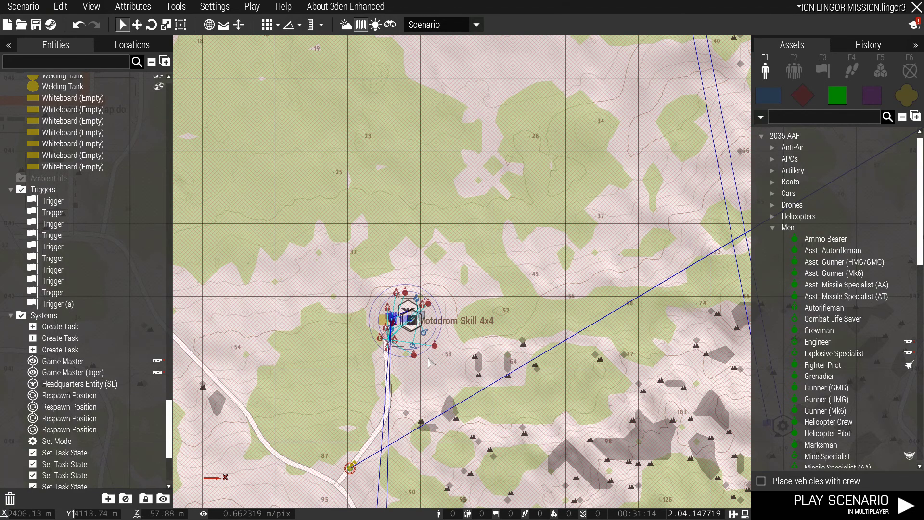
Inspect the Recon Scout and the surrounding triggers and modules at Motodrom Skill 4x4 on the map and in the 3D view.
scroll(392, 308, "up", 10)
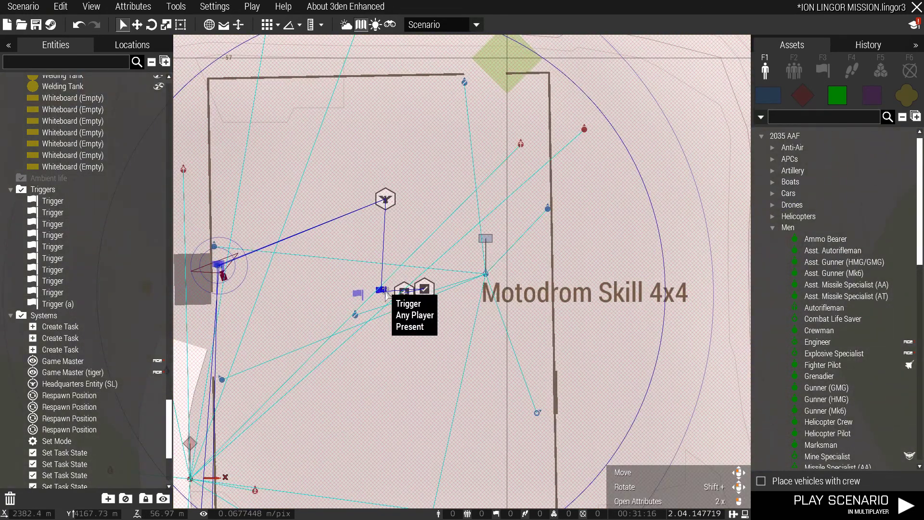
scroll(388, 291, "down", 3)
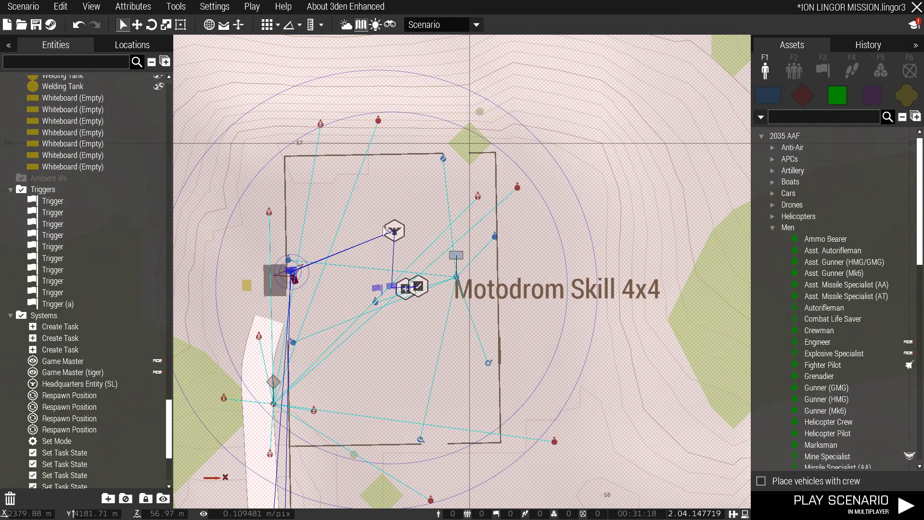
scroll(291, 273, "up", 8)
scroll(287, 298, "up", 4)
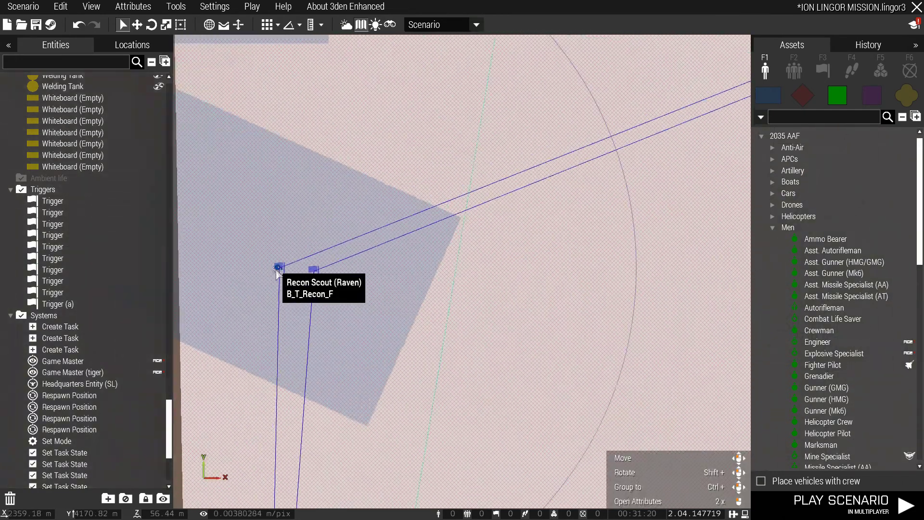
key("m")
right_click_drag(289, 312, 414, 329)
key("z")
key("w")
scroll(444, 311, "down", 5)
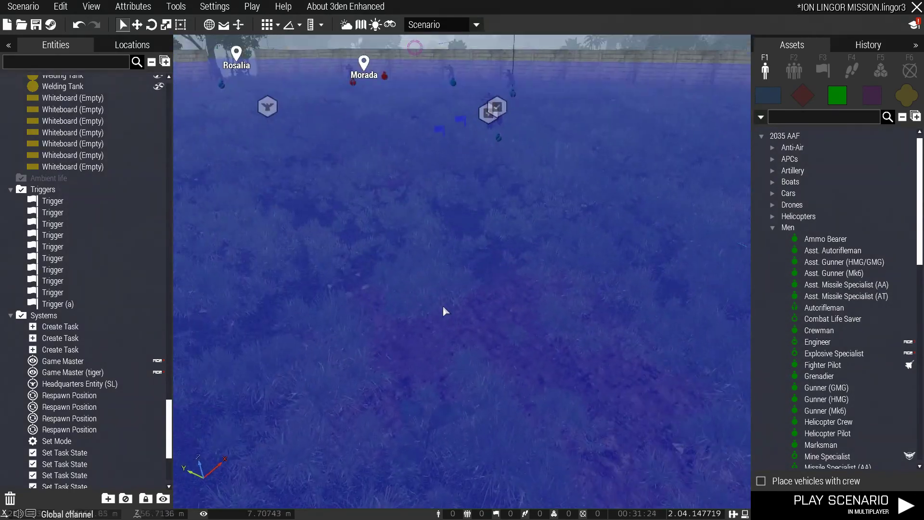
key("m")
scroll(451, 310, "down", 5)
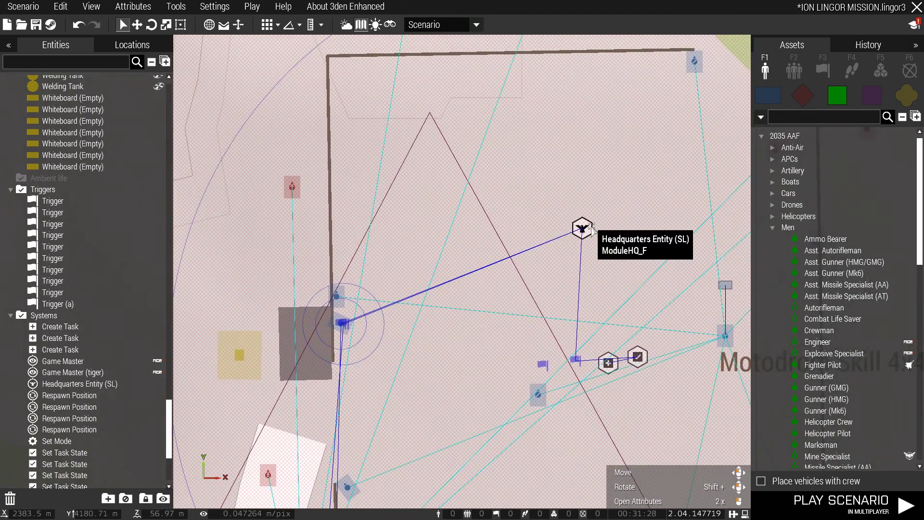
Shift the Headquarters Entity (SL) slightly northwest and find its module type by searching the system assets for "head".
left_click_drag(582, 228, 554, 216)
left_click(881, 70)
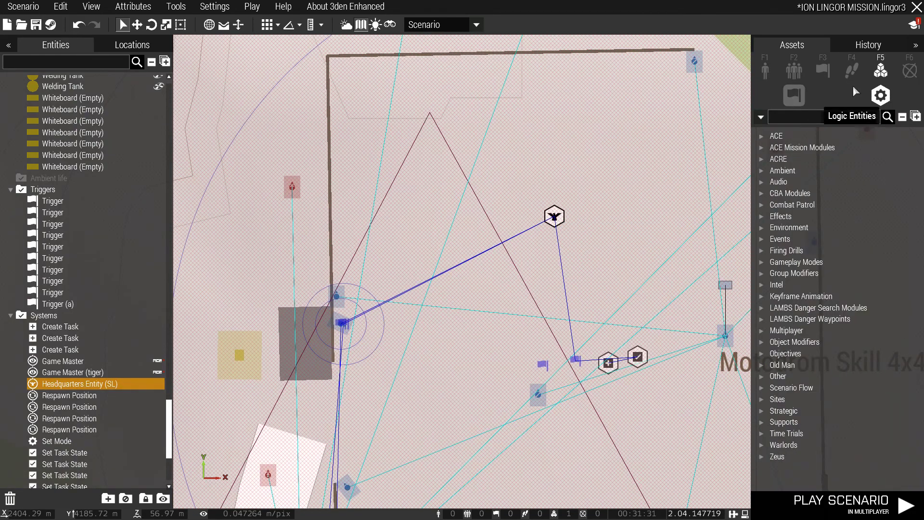
left_click(816, 116)
type("head")
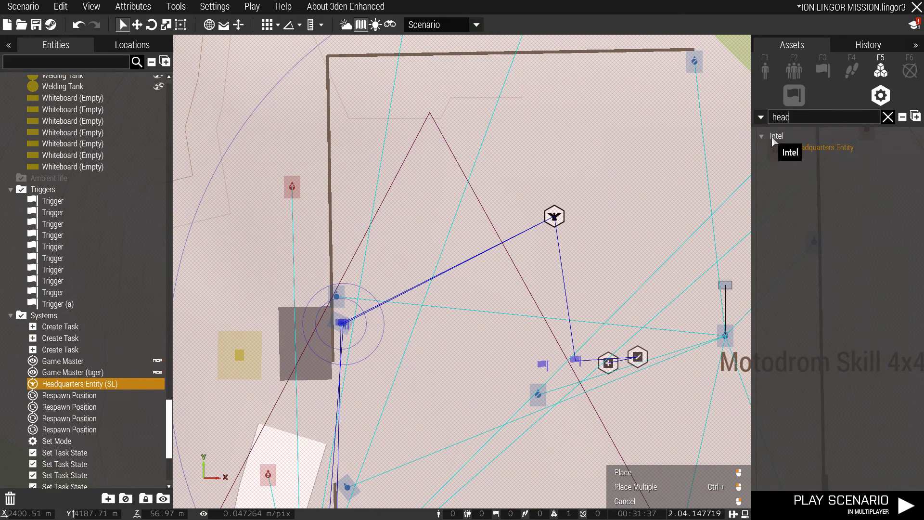
left_click(810, 148)
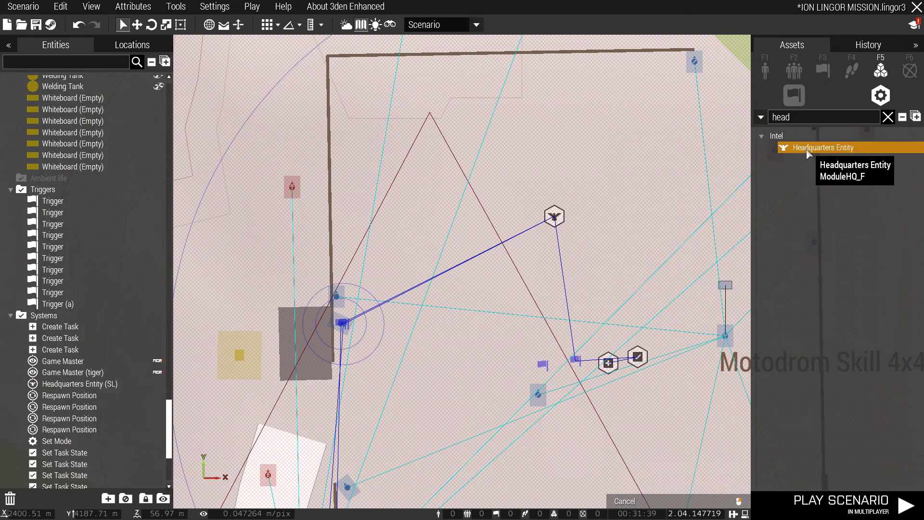
Review the Headquarters Entity (SL) attributes for side, callsign, custom callsign and speaker, choosing 2035 AAF as the callsign.
double_click(555, 217)
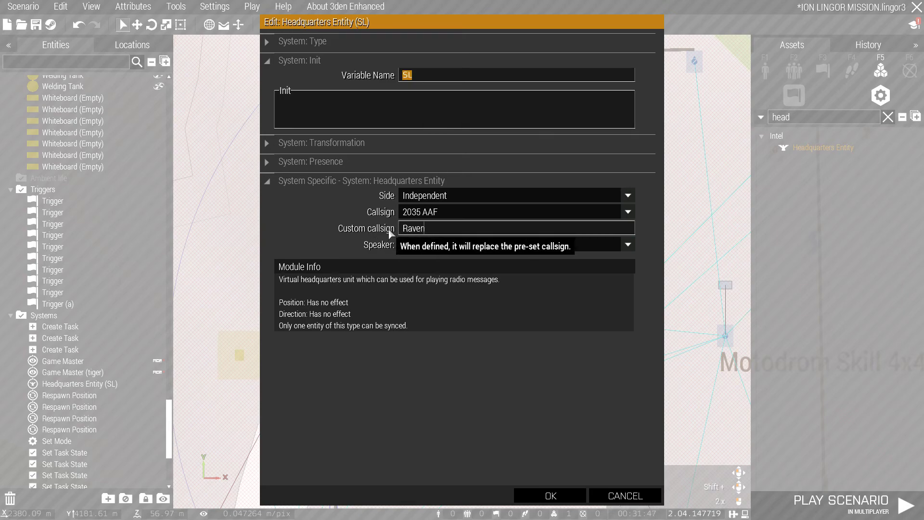
left_click(431, 229)
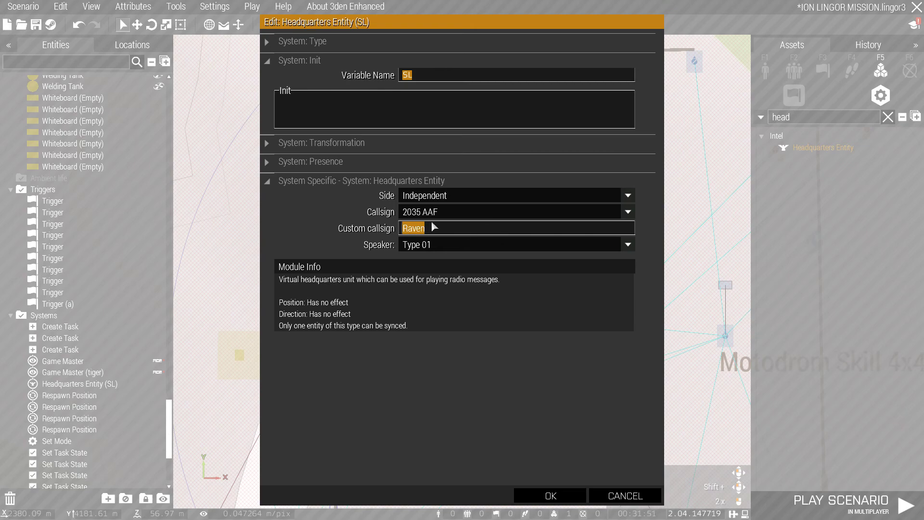
left_click(431, 199)
left_click(431, 200)
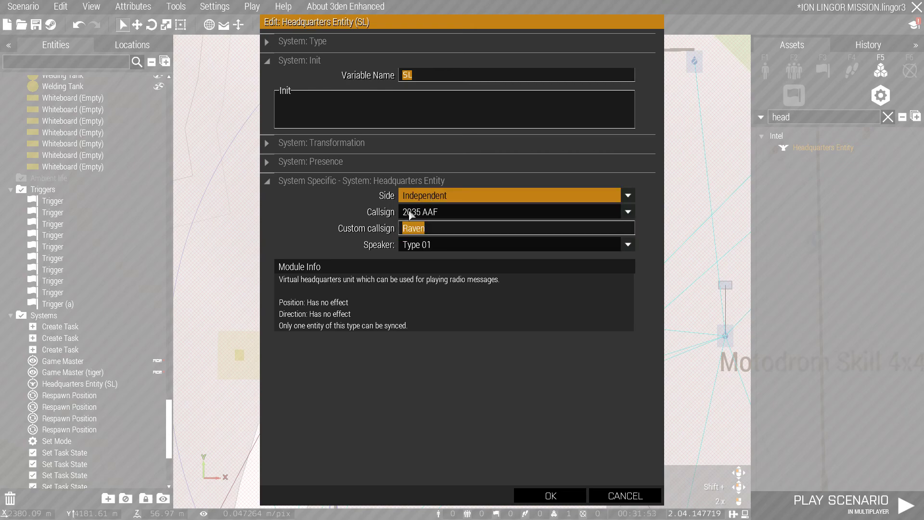
left_click(455, 212)
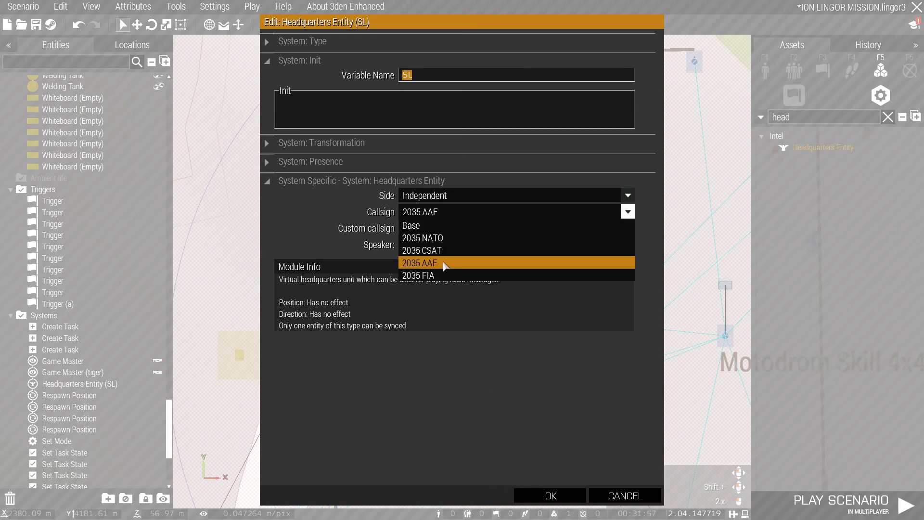
left_click(444, 263)
left_click(446, 214)
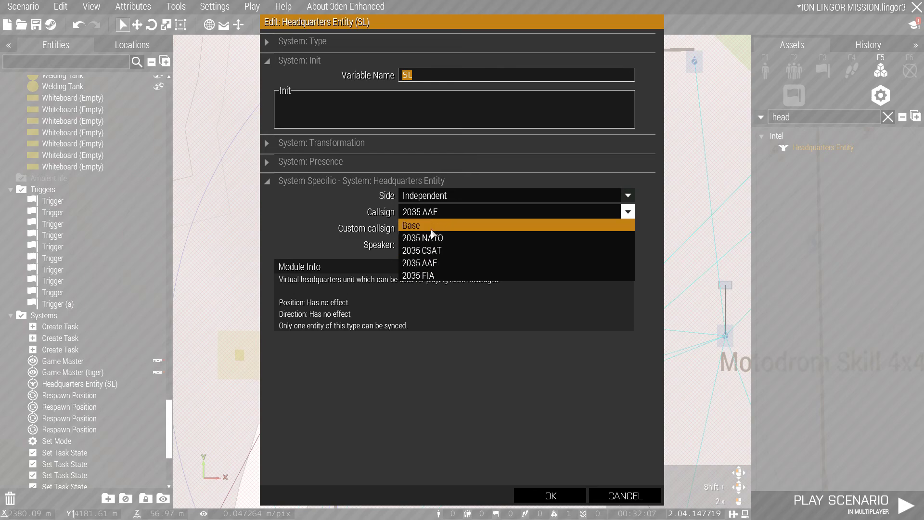
left_click(435, 263)
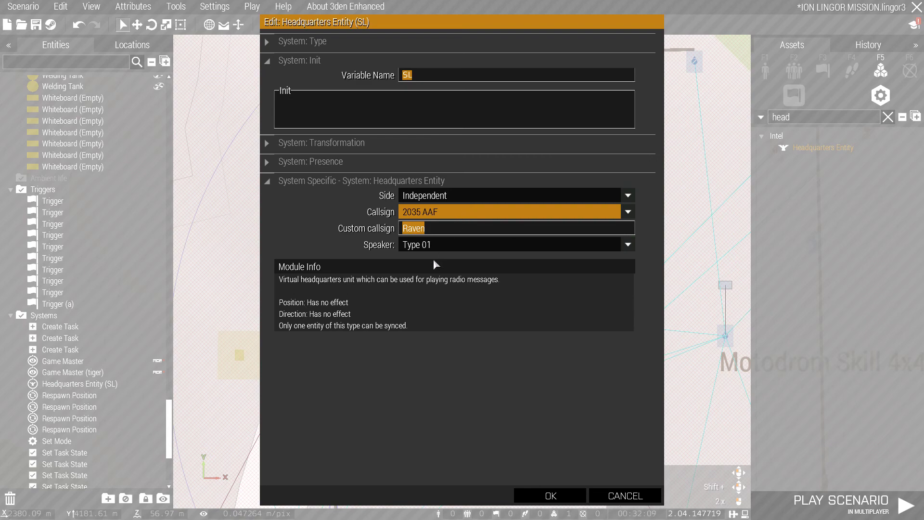
left_click(433, 244)
left_click(445, 254)
left_click(439, 234)
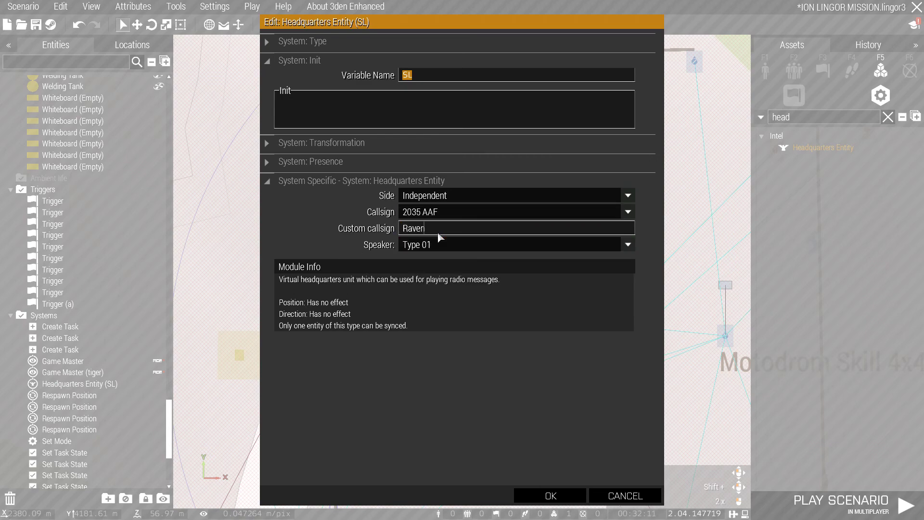
left_click(535, 496)
Check the connection options available for the Headquarters Entity (SL) on the map.
right_click_drag(506, 340, 366, 247)
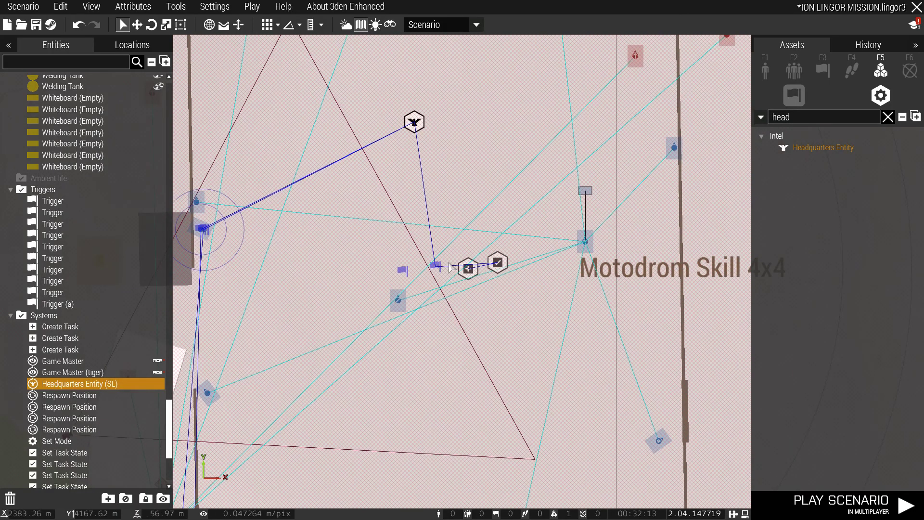
key("f")
right_click_drag(435, 129, 518, 122)
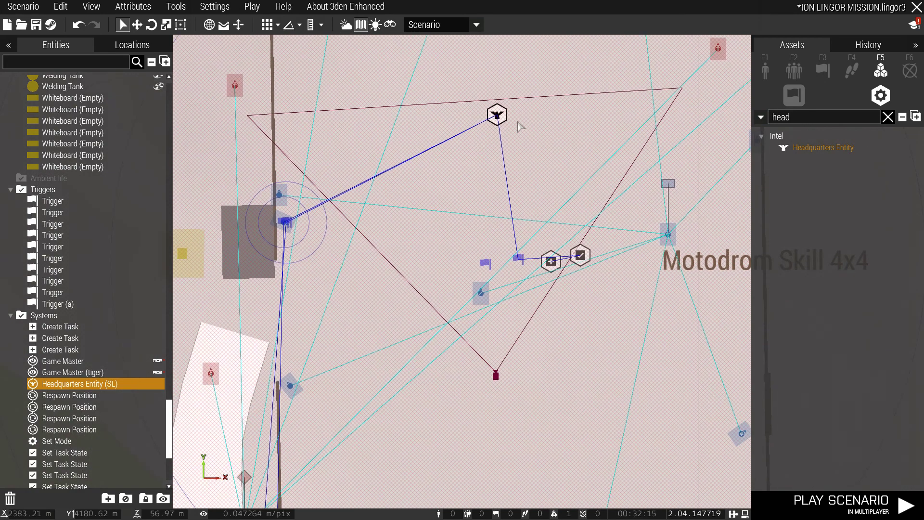
right_click(491, 113)
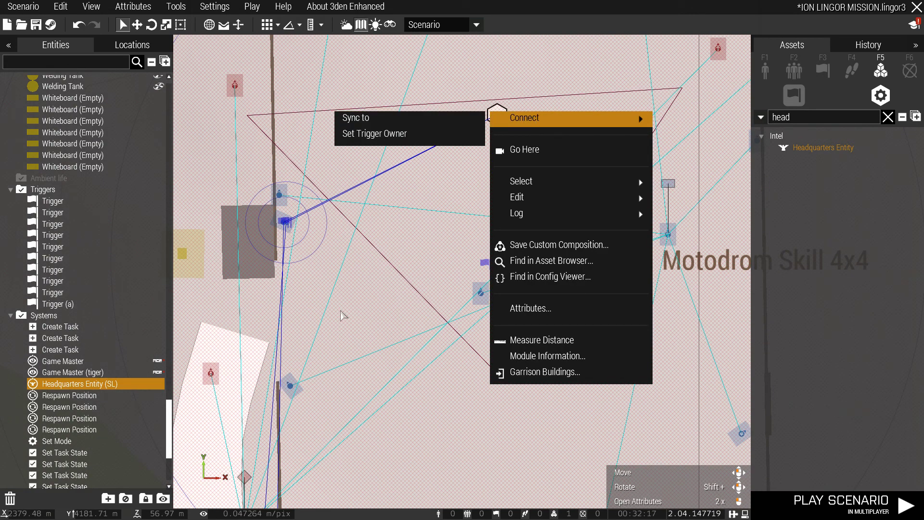
key("Escape")
Open the attributes of the trigger linked to the Headquarters Entity and review its activation and activation type options.
double_click(522, 257)
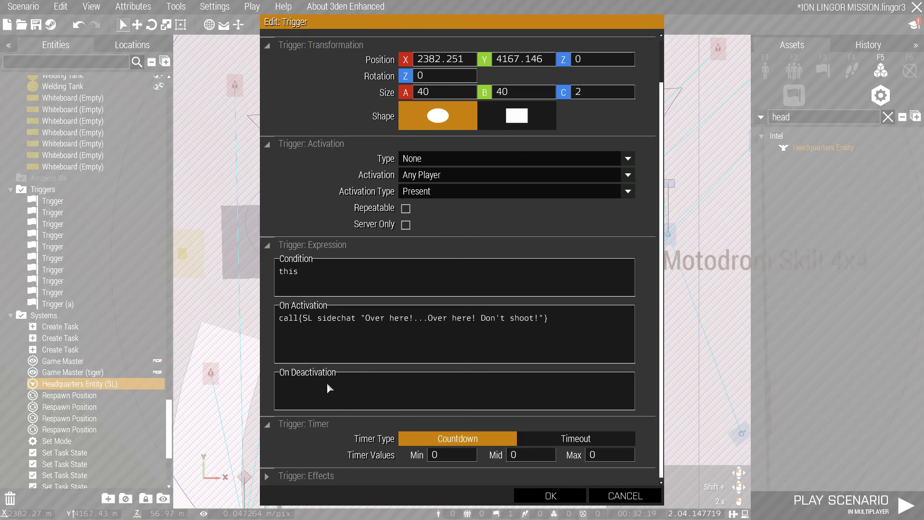
scroll(414, 319, "up", 2)
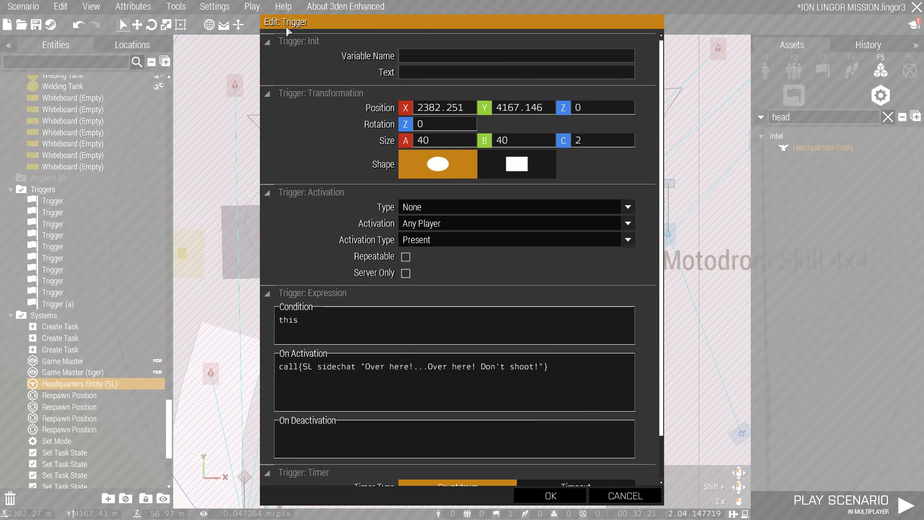
left_click(434, 226)
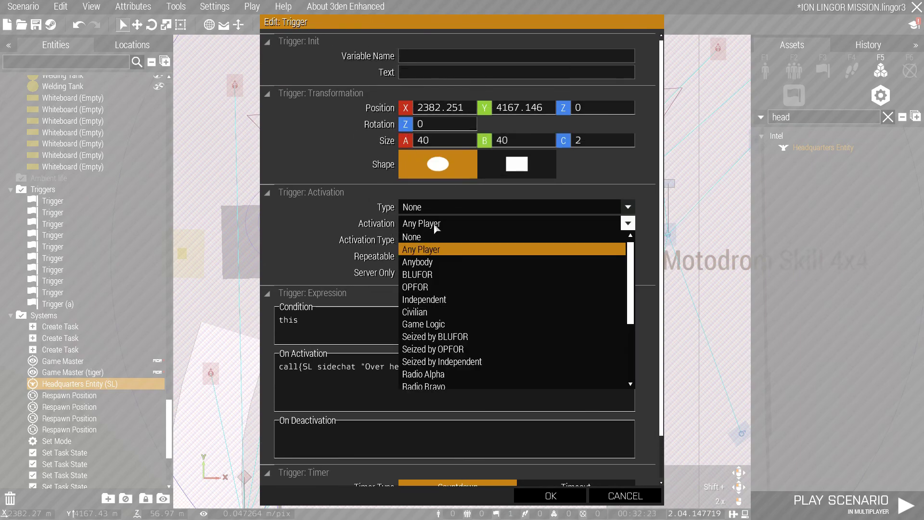
left_click(435, 226)
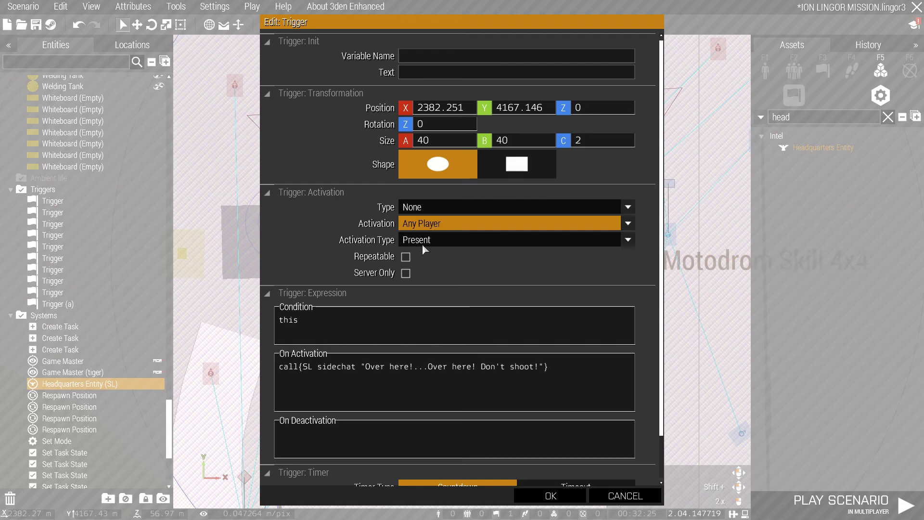
left_click(423, 241)
left_click(422, 250)
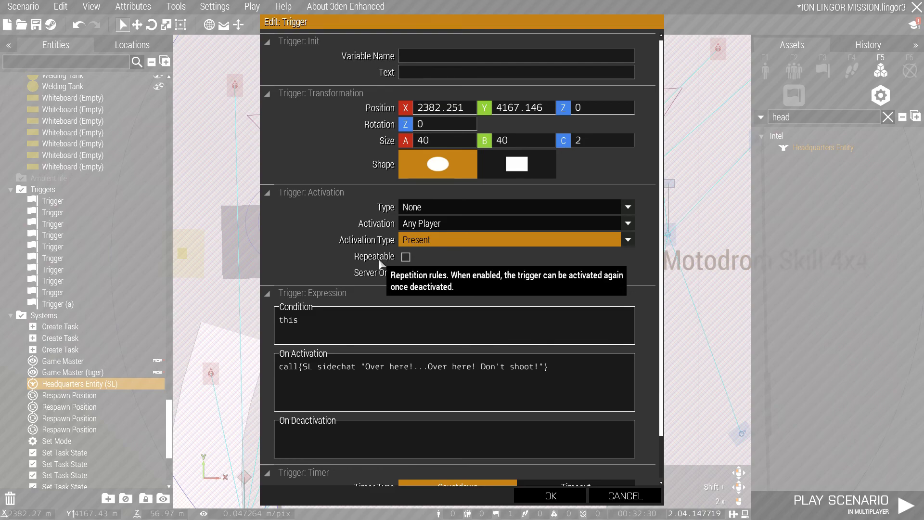
Examine the trigger's condition and the parts of its On Activation code: the call, the SL variable, sidechat and the quoted message.
left_click_drag(314, 319, 277, 323)
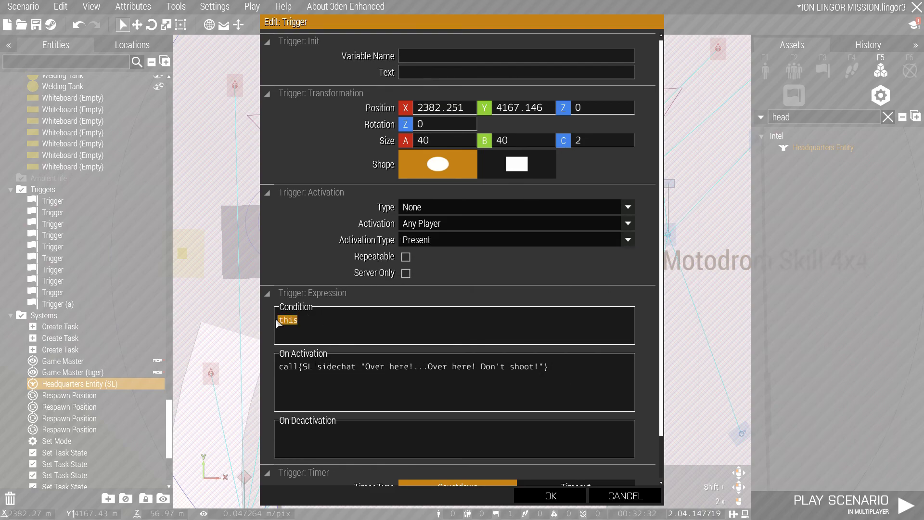
left_click(330, 326)
scroll(339, 357, "down", 2)
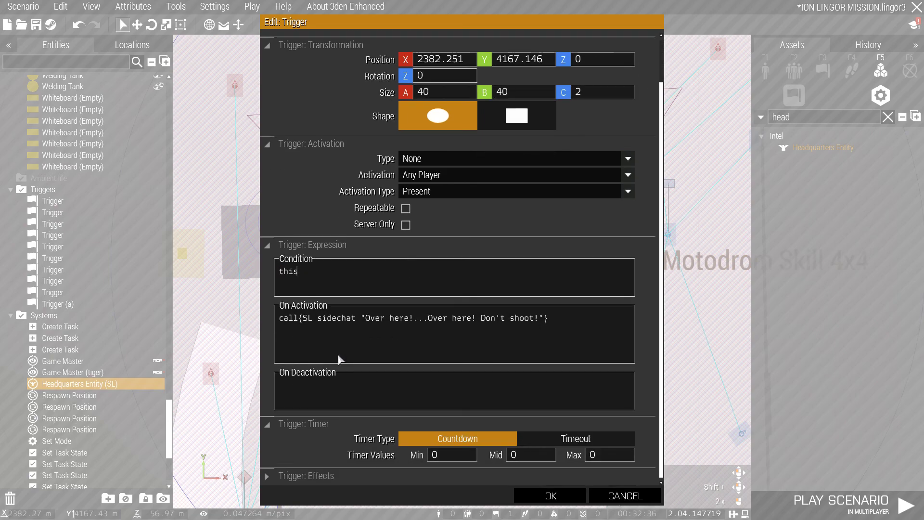
left_click(303, 319)
scroll(456, 345, "up", 2)
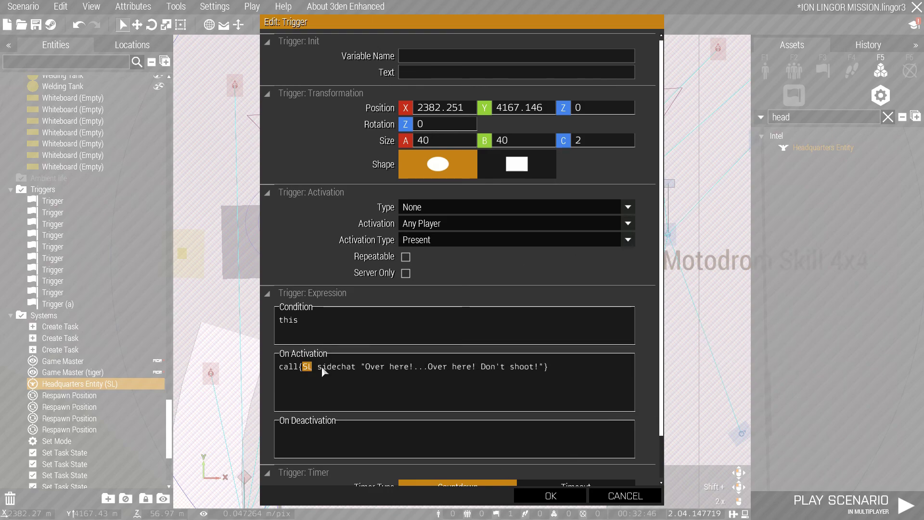
left_click_drag(319, 371, 359, 371)
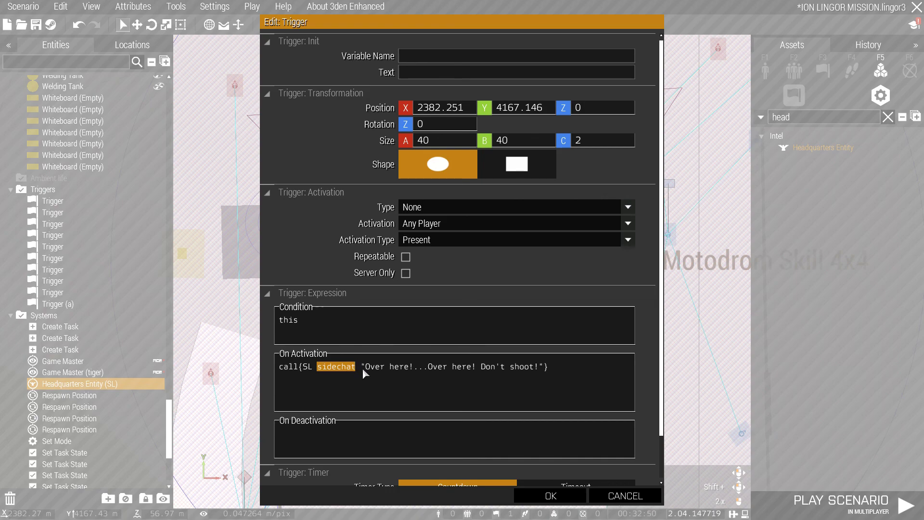
mouse_move(363, 368)
left_mouse_down()
mouse_move(543, 377)
mouse_move(527, 369)
mouse_move(362, 372)
left_mouse_up()
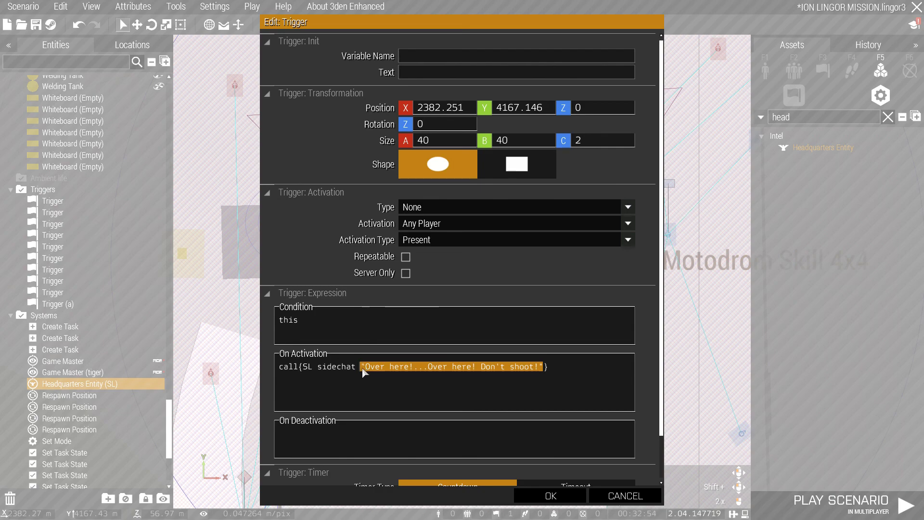
Accept the trigger's attributes and check the connection options for linking it to the Headquarters Entity.
left_click(362, 369)
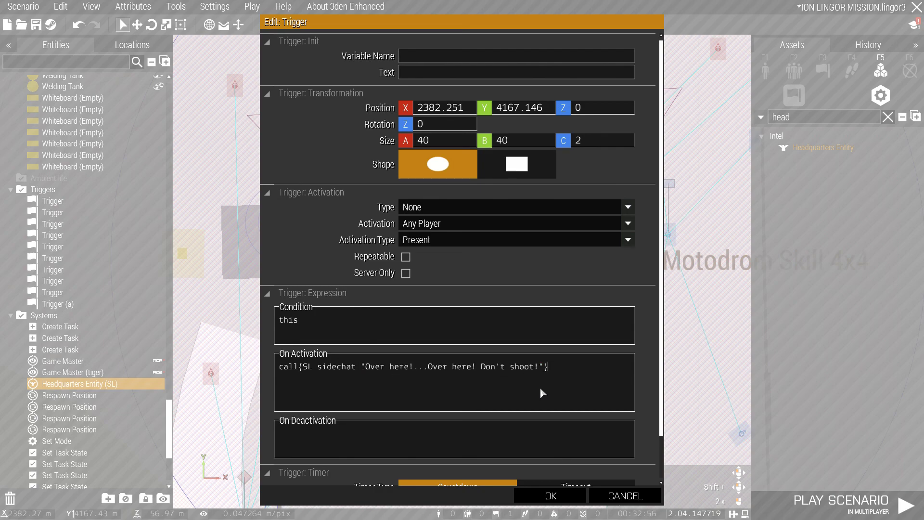
left_click(550, 496)
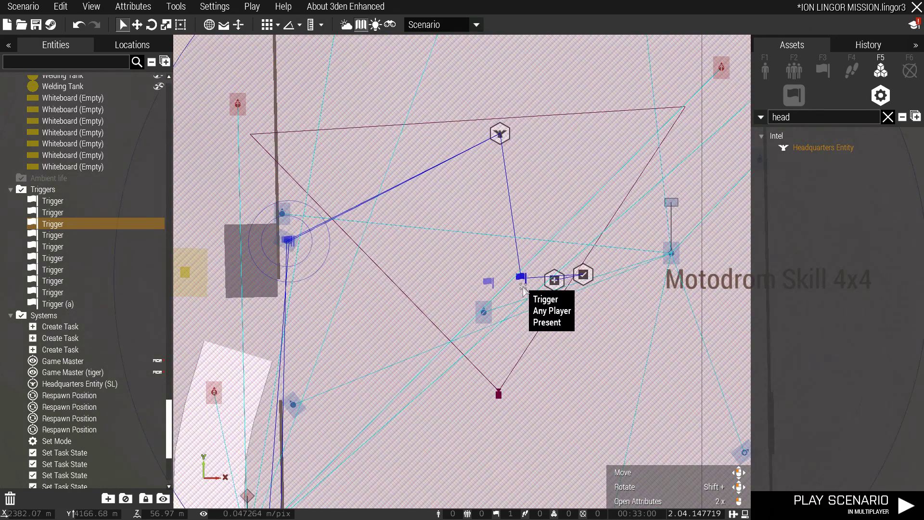
right_click(521, 278)
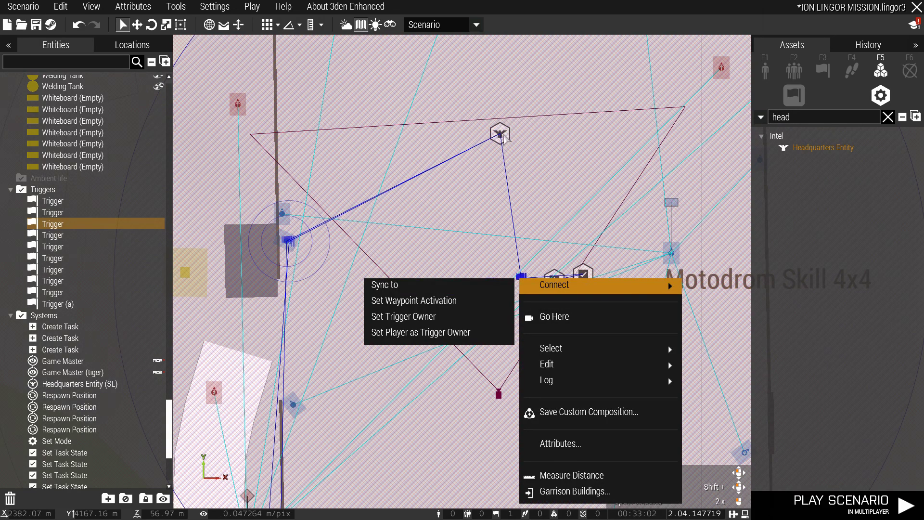
left_click(503, 135)
Examine the trigger's circular area and the other triggers linked to the Headquarters Entity beside the grey building.
scroll(549, 289, "down", 3)
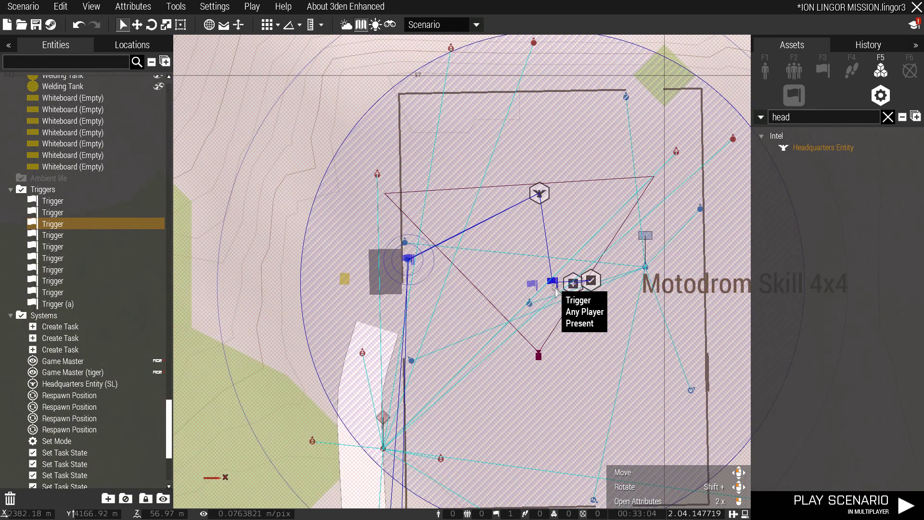
right_click_drag(415, 363, 423, 323)
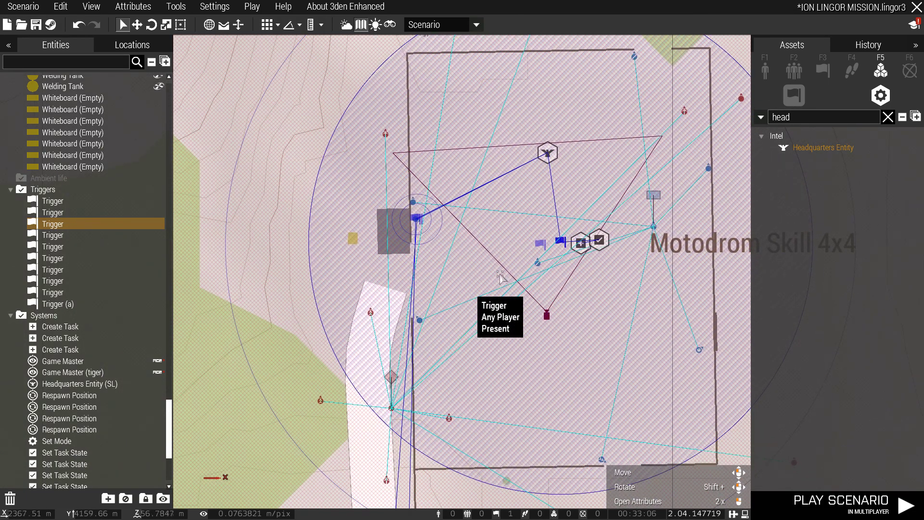
scroll(578, 241, "up", 2)
scroll(400, 226, "up", 3)
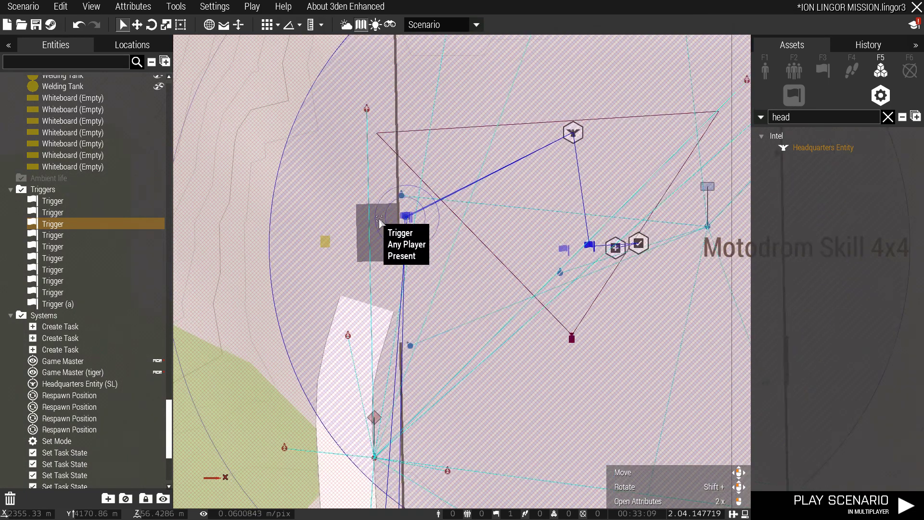